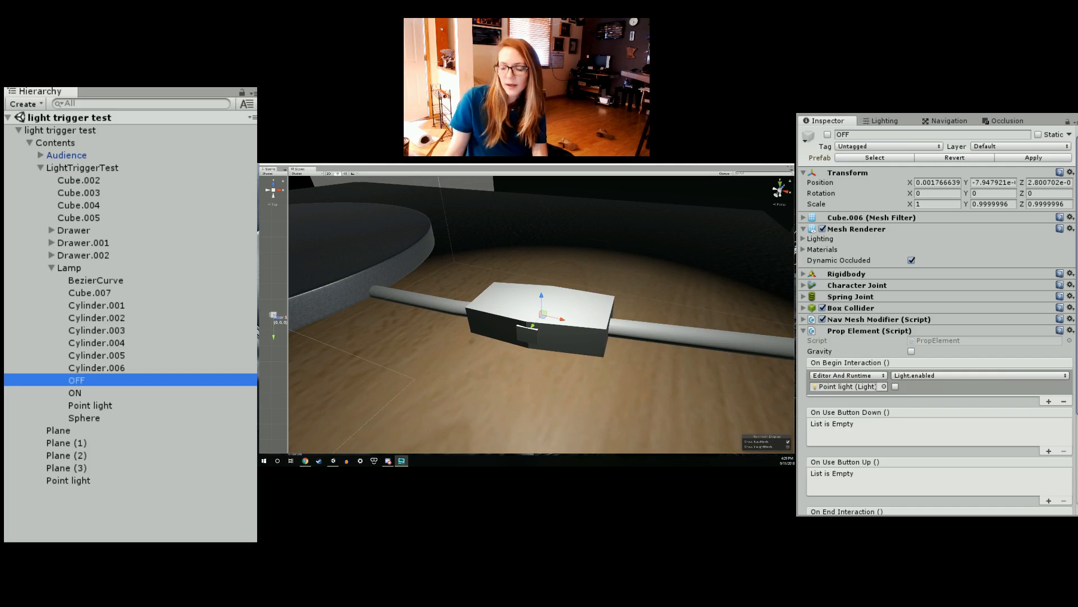
Step: Examine the table lamp and the switch on its cord in the scene from several distances and angles
right_click_drag(478, 375, 506, 380)
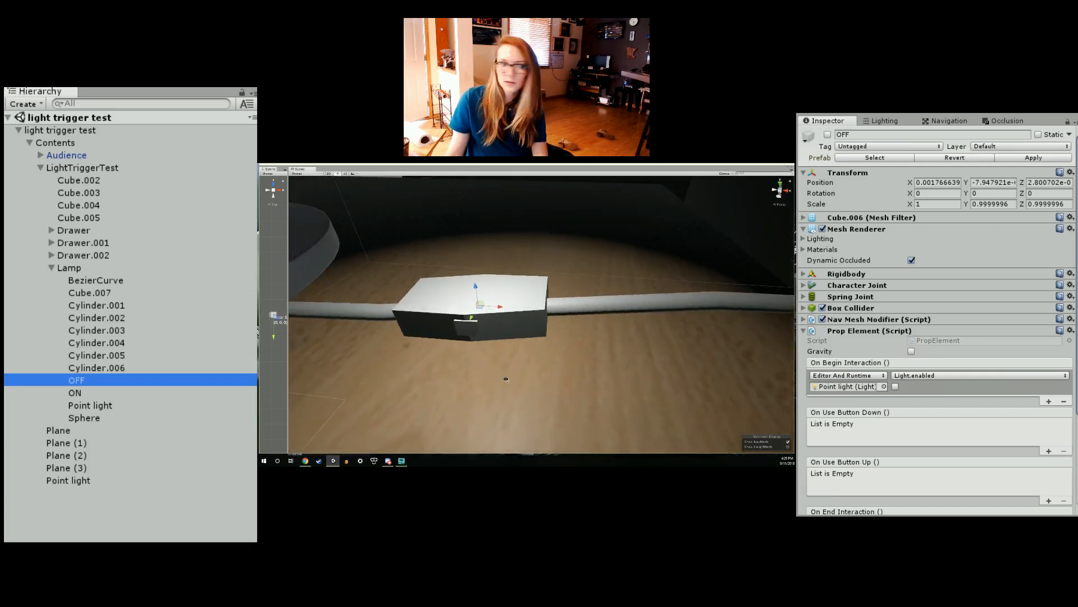
scroll(507, 380, "down", 10)
scroll(507, 382, "up", 8)
scroll(507, 381, "down", 6)
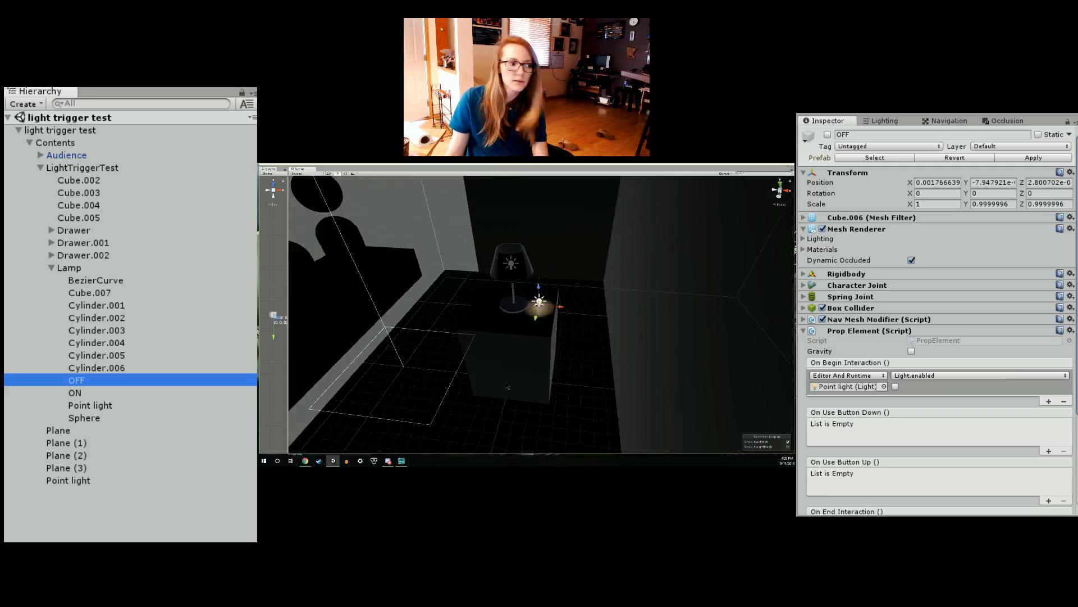
scroll(506, 377, "up", 9)
scroll(505, 373, "down", 2)
right_click_drag(505, 374, 601, 400)
scroll(509, 387, "down", 6)
left_click_drag(601, 400, 528, 385, "alt")
scroll(528, 385, "up", 6)
right_click_drag(527, 384, 527, 358)
scroll(523, 371, "down", 2)
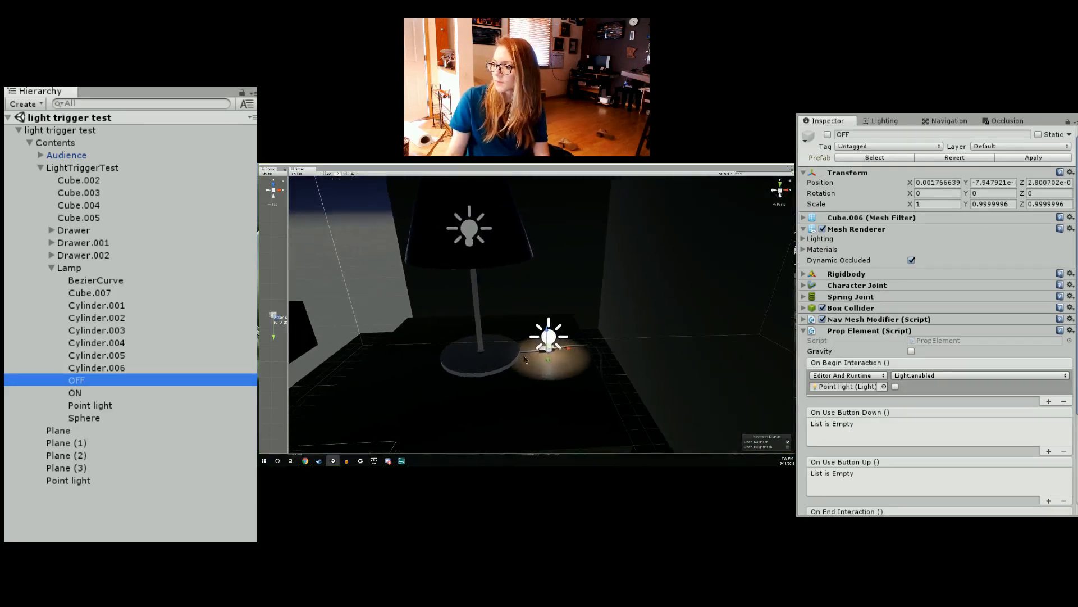
right_click_drag(494, 322, 500, 326)
right_click_drag(550, 364, 517, 384)
scroll(558, 370, "up", 6)
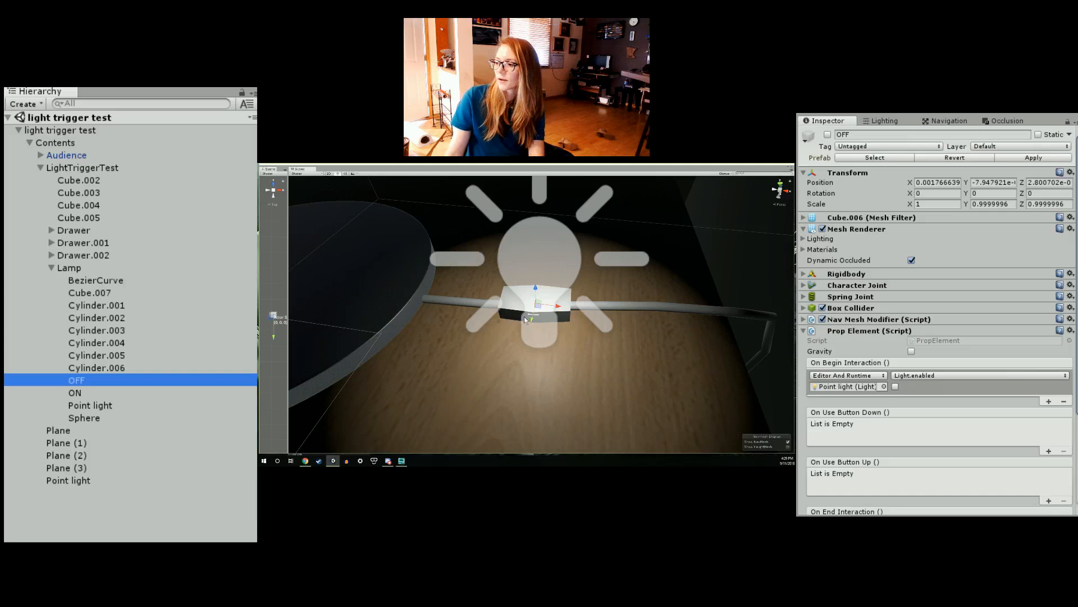
Step: Compare the lamp's ON and OFF switch objects by selecting them alternately, finishing with ON selected
left_click(563, 342)
left_click(554, 336)
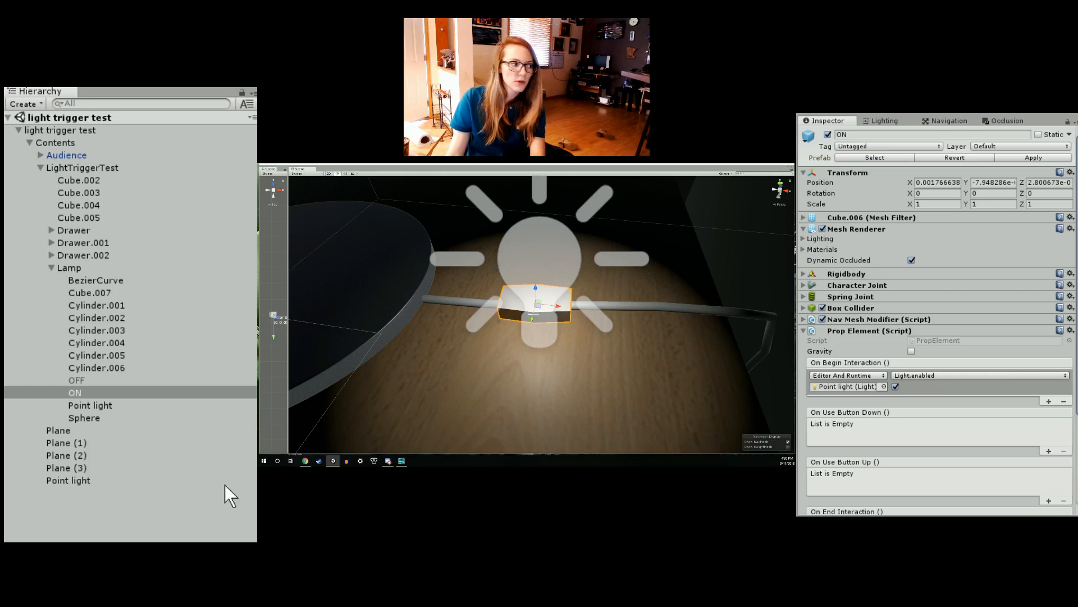
left_click(80, 380)
left_click(79, 393)
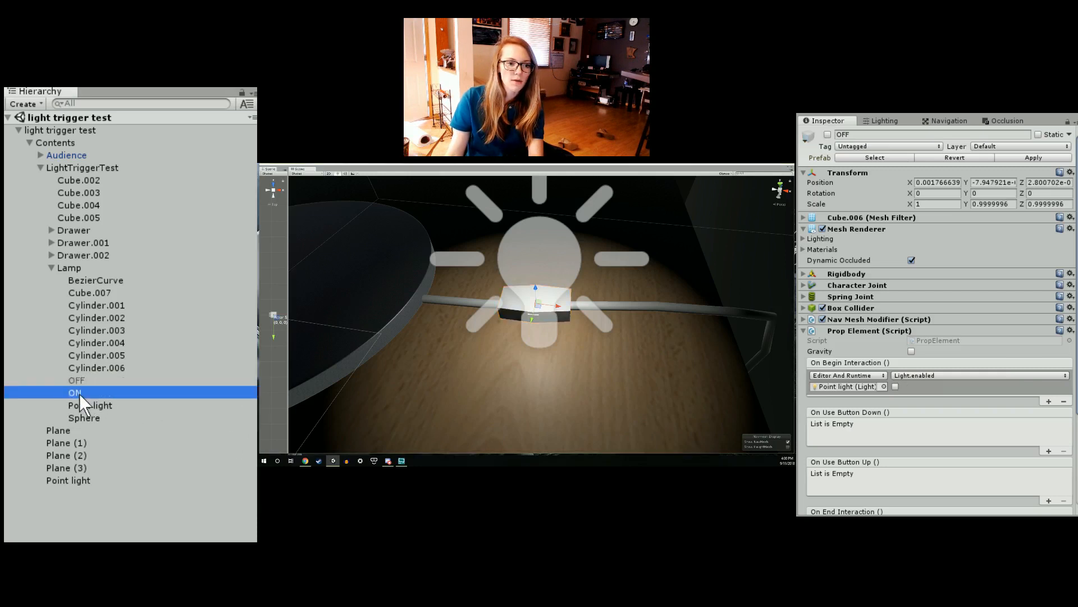
left_click(79, 384)
left_click(80, 392)
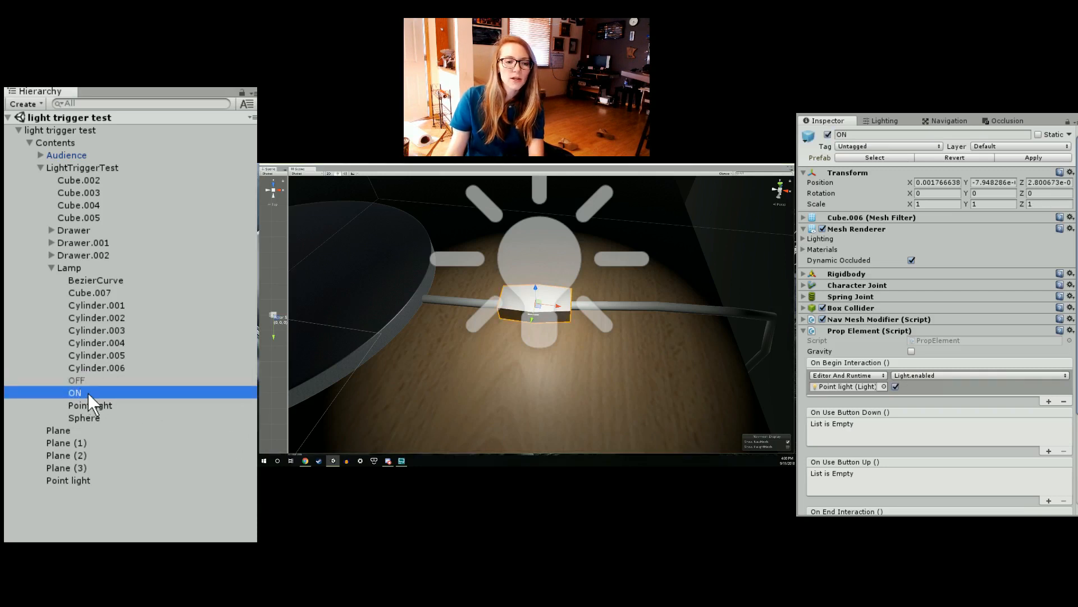
left_click(80, 380)
left_click(84, 392)
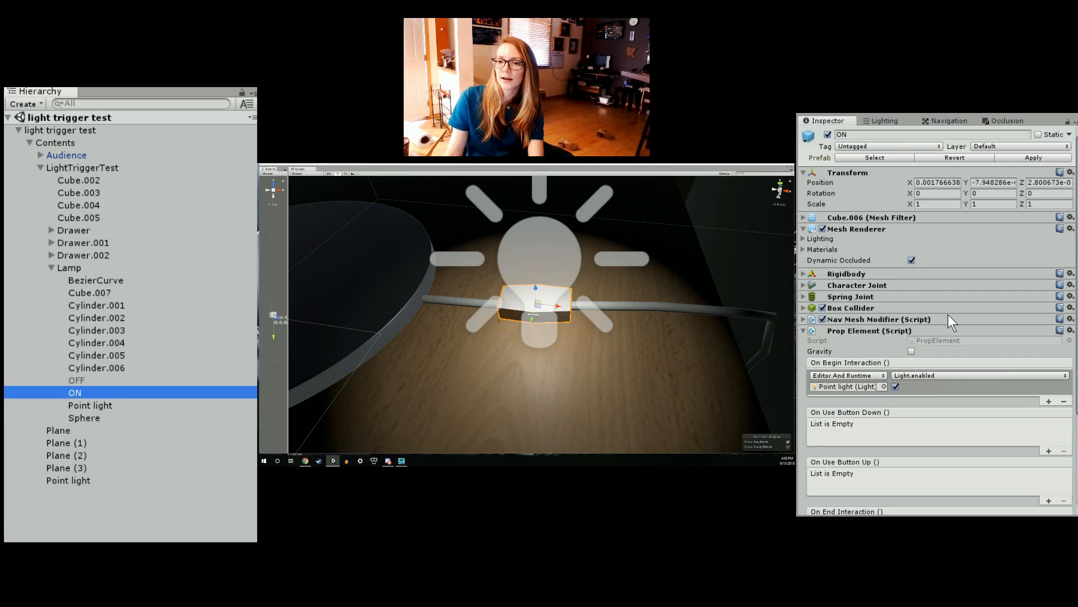
Step: Inspect the Rigidbody settings of the ON switch object, then collapse that component
scroll(948, 315, "down", 3)
left_click(802, 239)
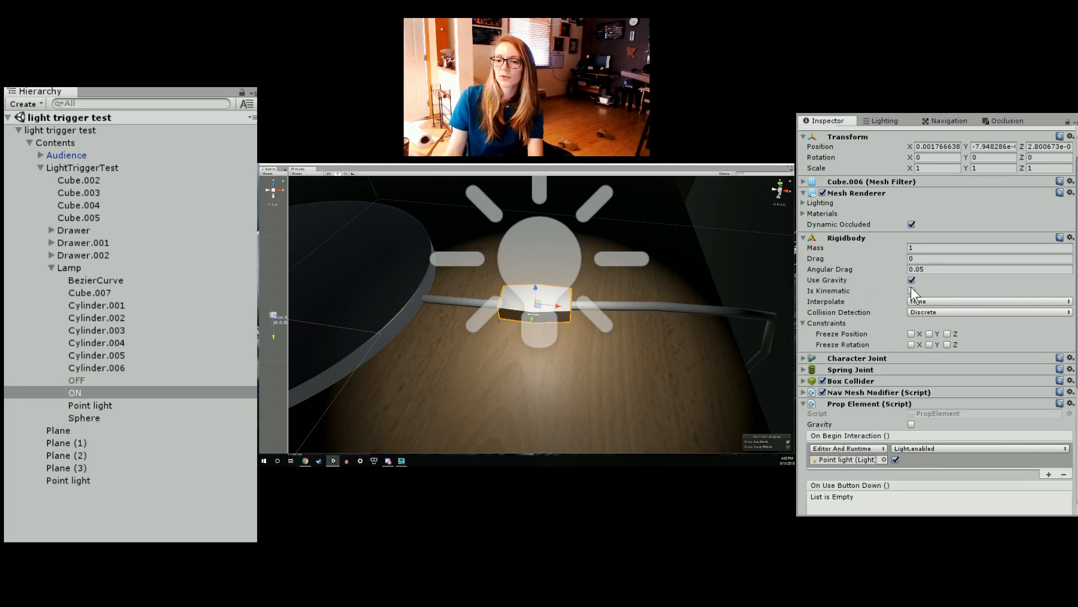
left_click(802, 238)
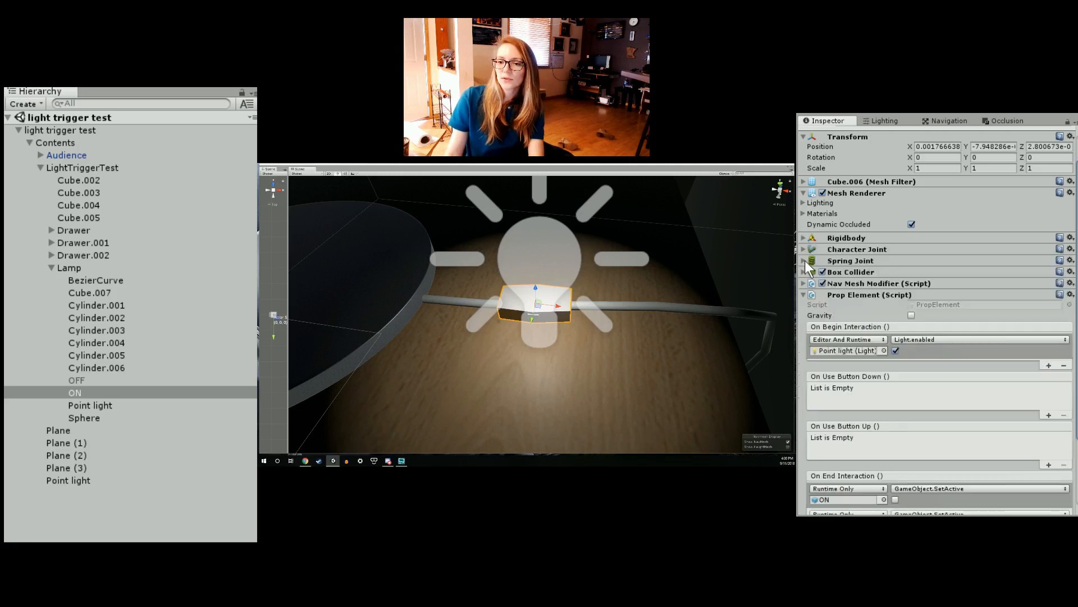
Step: Review the Character Joint settings of the ON switch object from anchors to twist and swing limits, then collapse the component
left_click(803, 249)
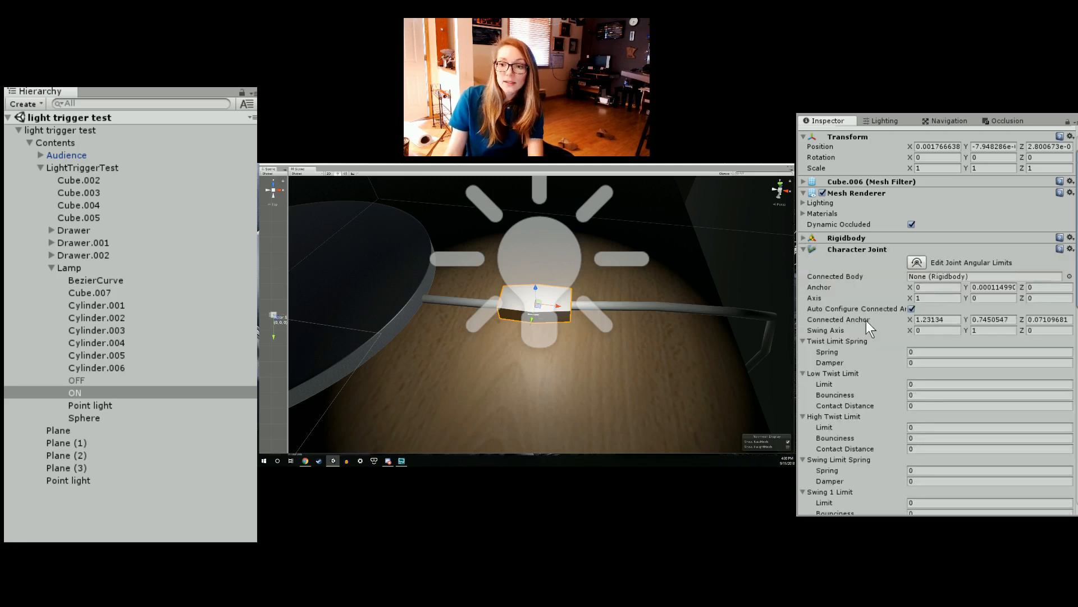
scroll(965, 378, "down", 3)
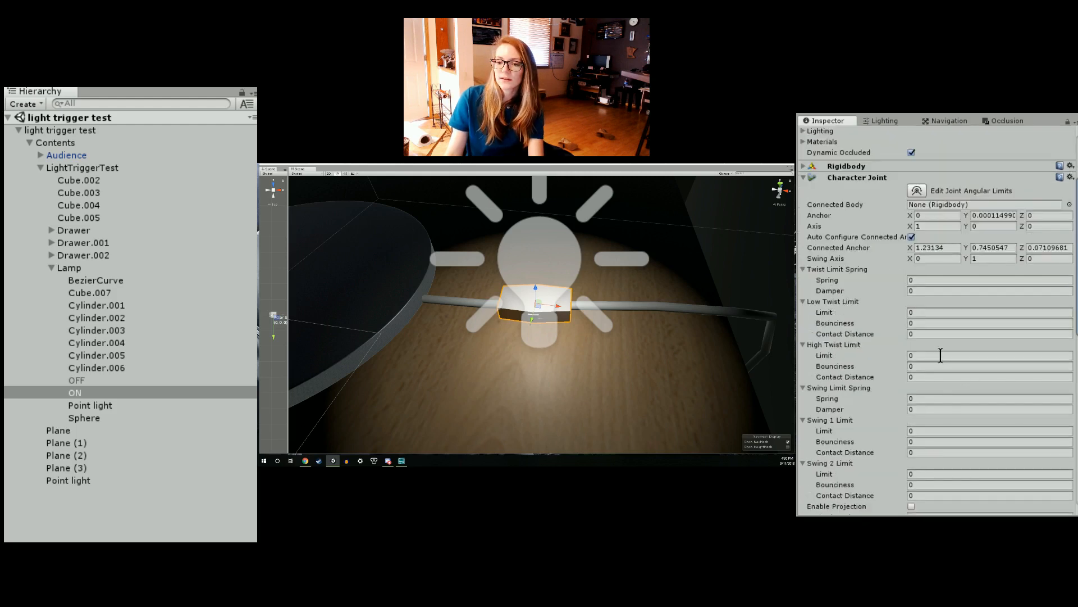
scroll(941, 355, "down", 6)
scroll(923, 286, "up", 4)
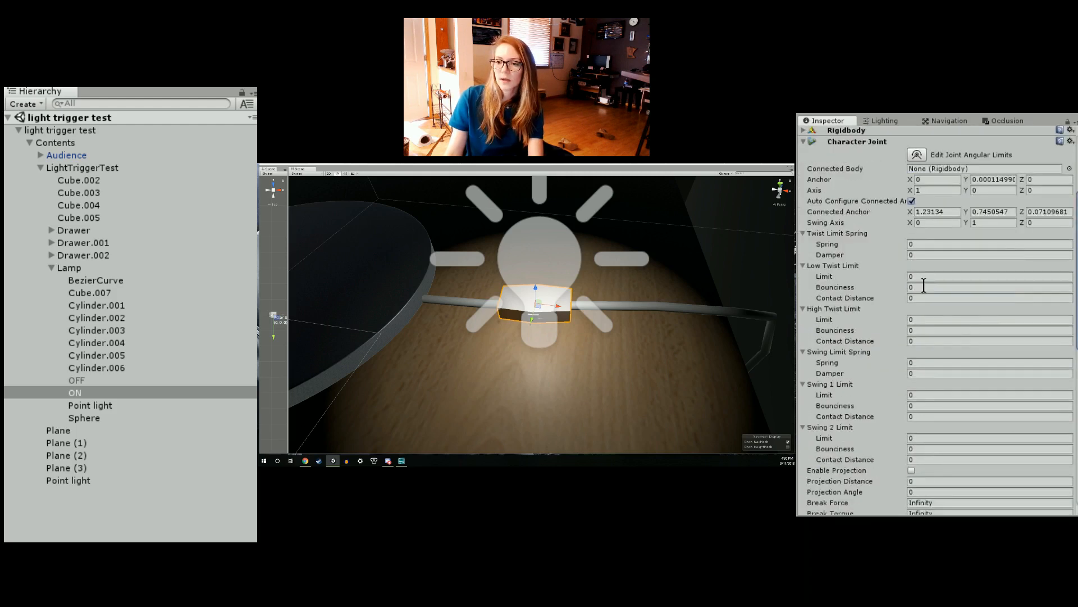
scroll(924, 286, "up", 3)
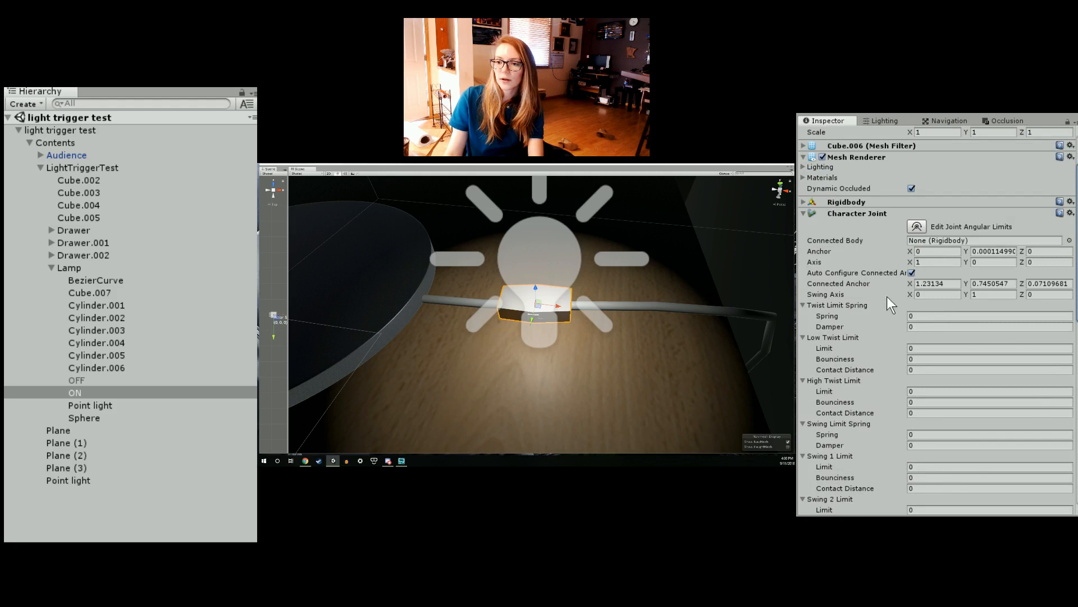
left_click(804, 213)
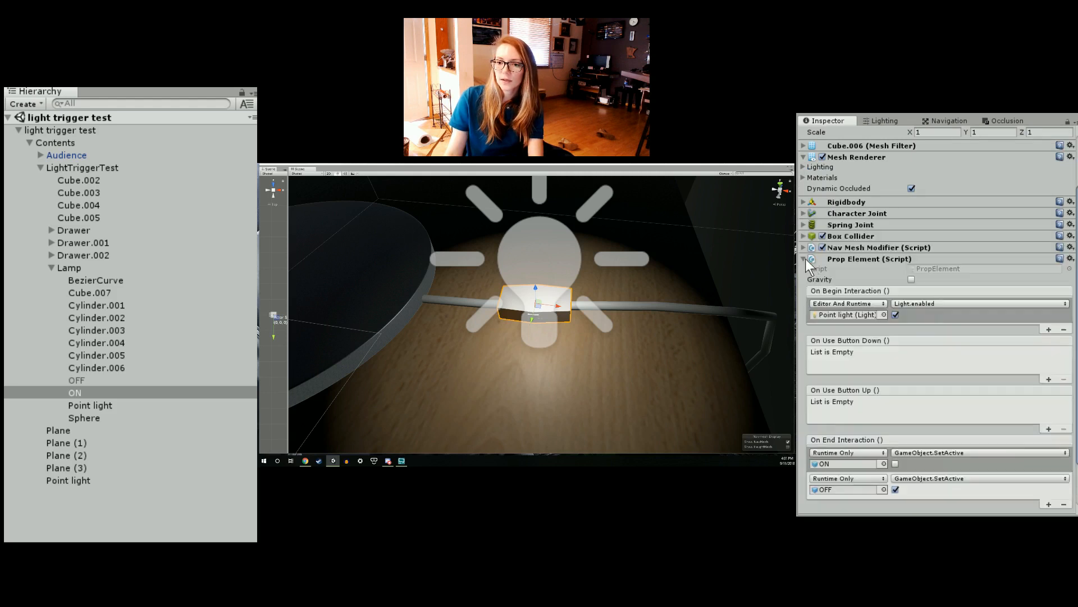
Step: Check the Spring Joint and Box Collider settings of the ON switch object, collapsing each component after viewing it
left_click(804, 225)
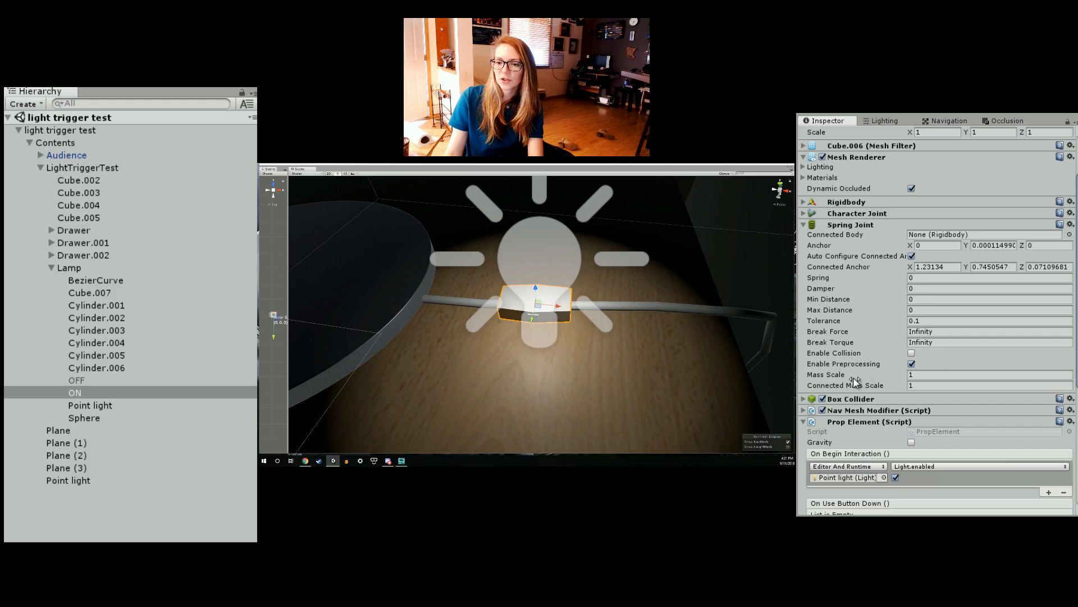
left_click(802, 225)
left_click(802, 236)
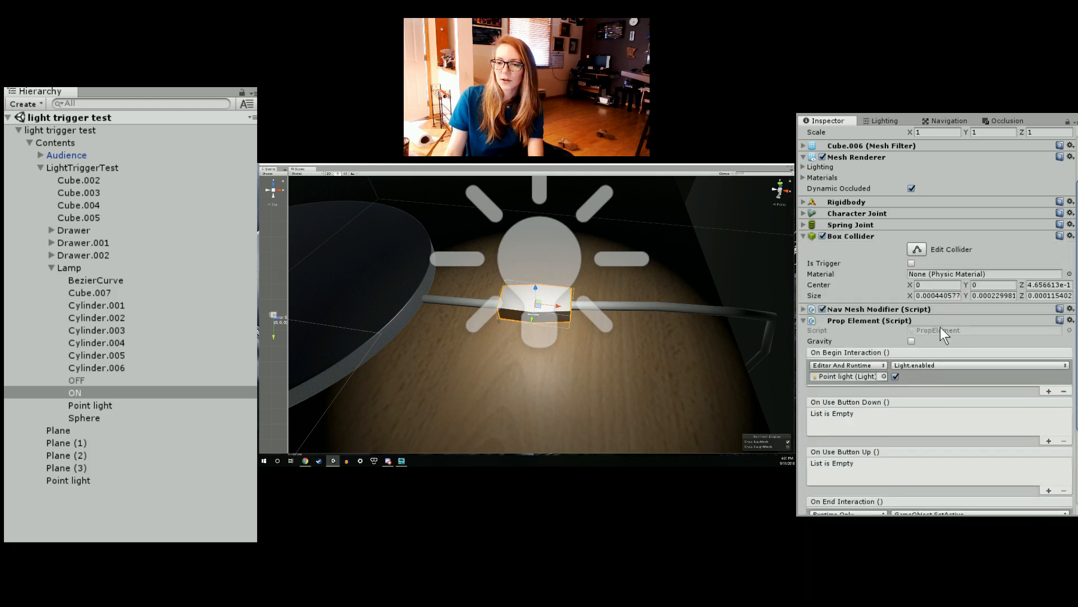
left_click(804, 236)
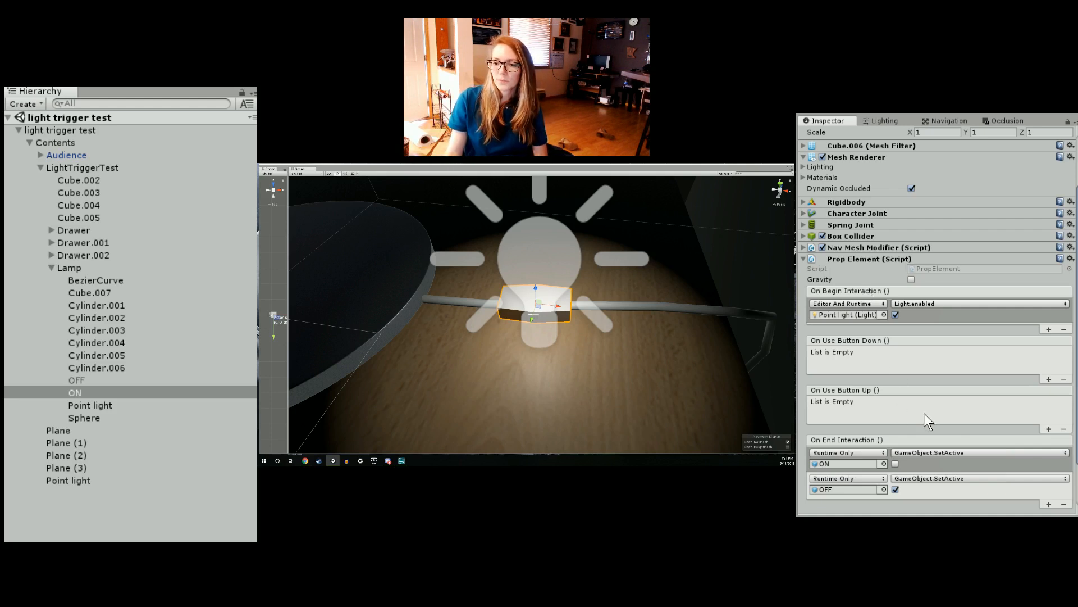
Step: Read the Prop Element begin and end interaction events on the ON object and on the OFF object
scroll(942, 446, "down", 2)
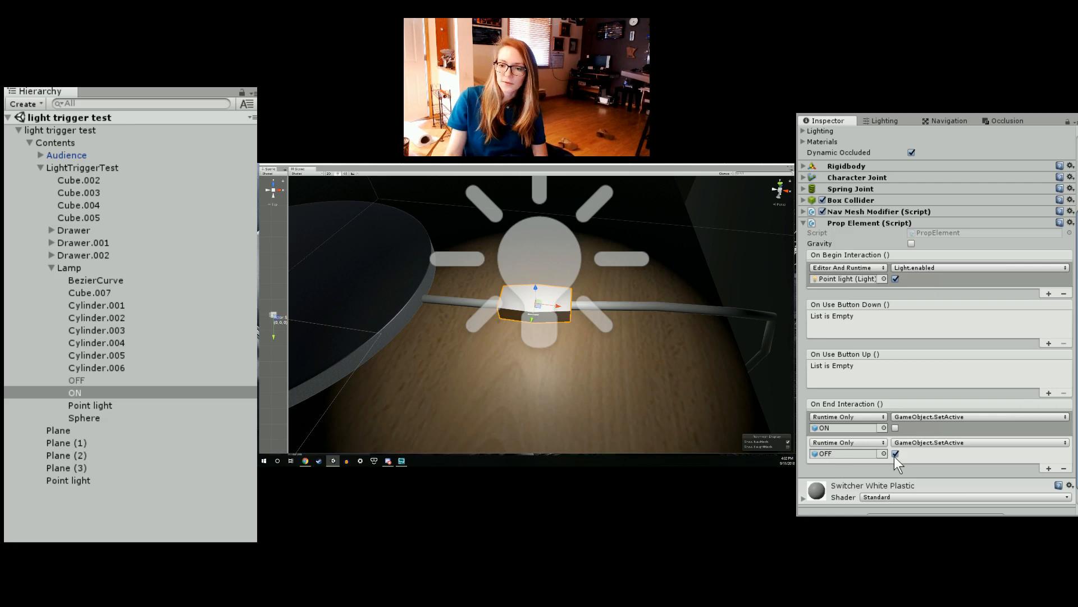
left_click(77, 380)
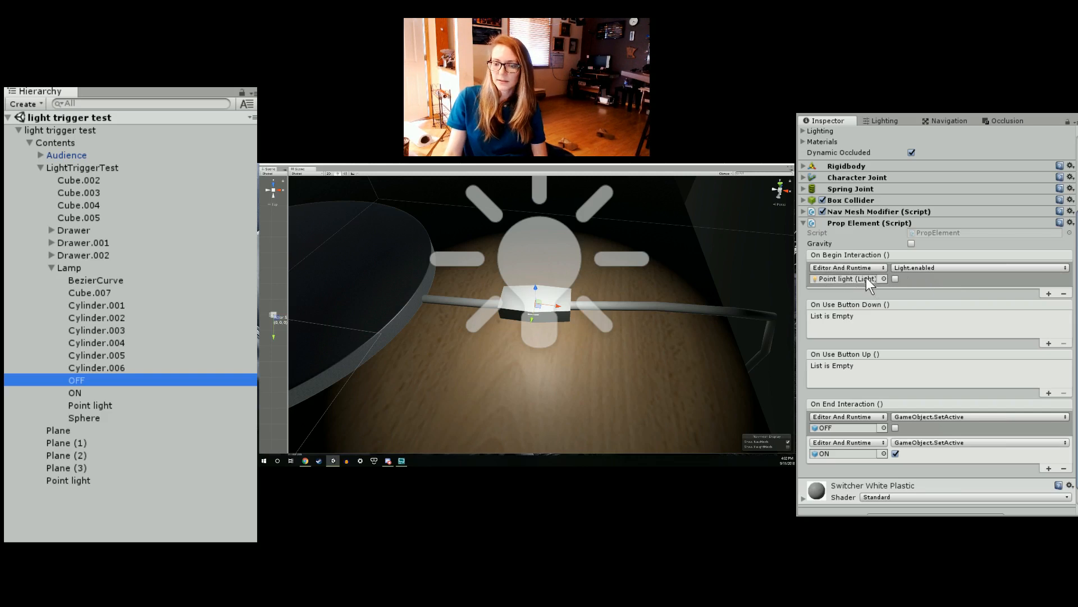
scroll(916, 358, "down", 2)
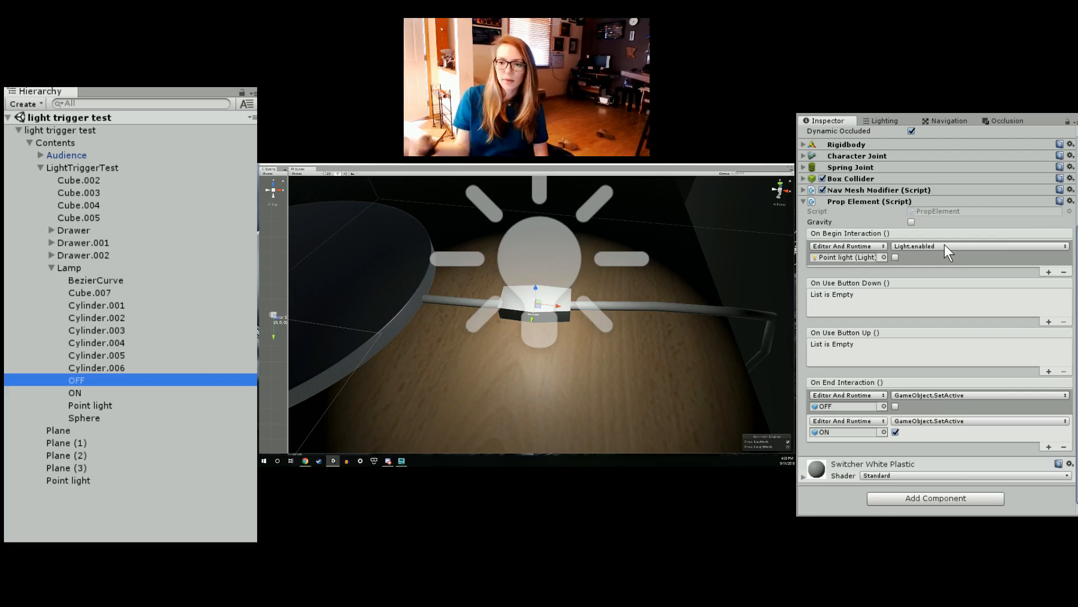
scroll(919, 187, "up", 3)
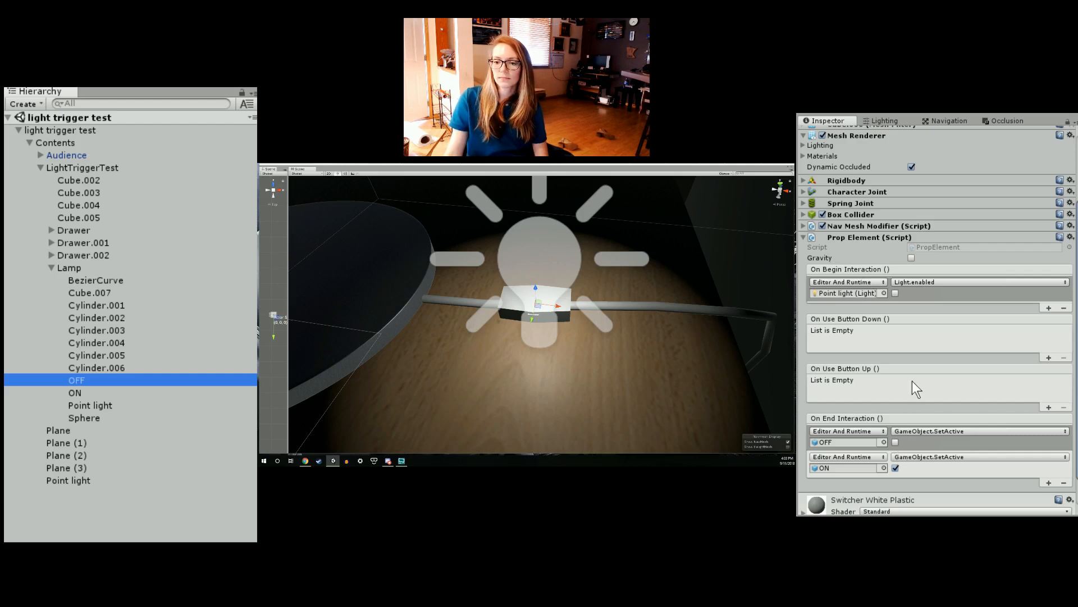
Step: Compare the Prop Element interaction events of the ON and OFF objects again, finishing with OFF selected
left_click(74, 390)
left_click(86, 381)
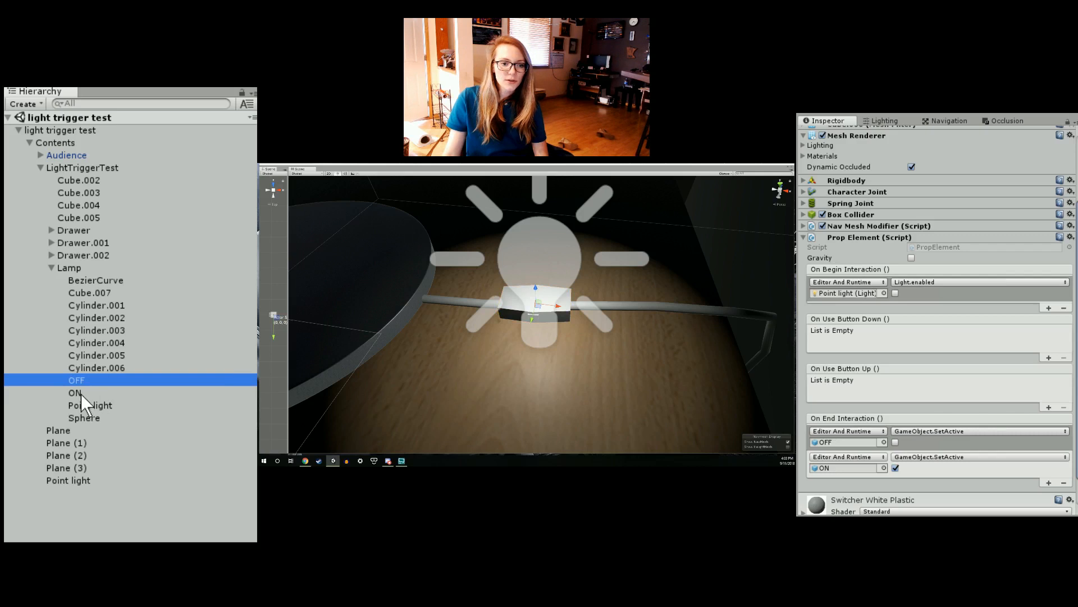
left_click(80, 392)
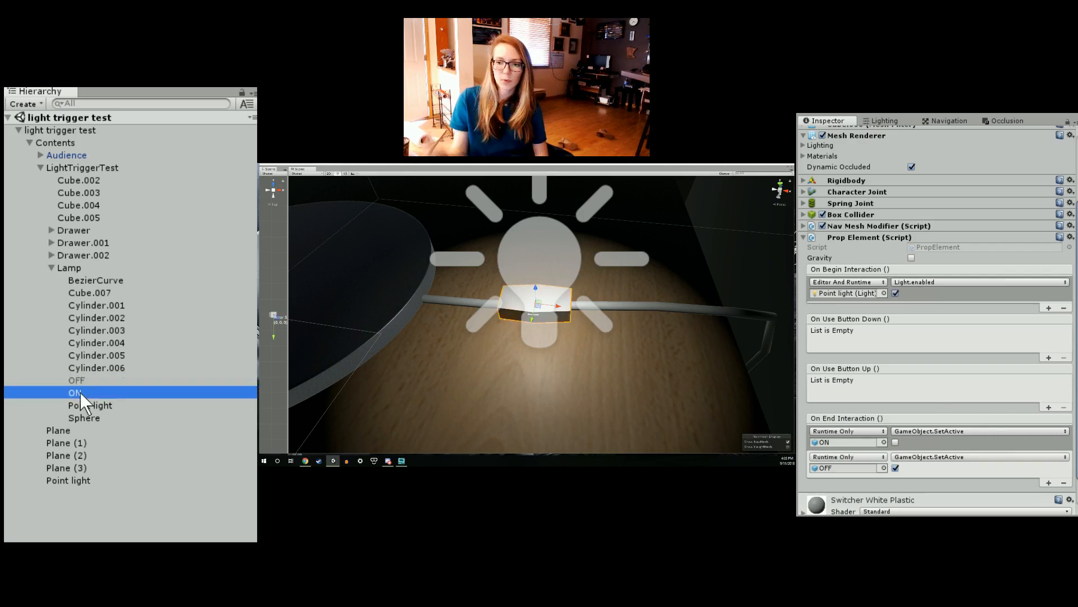
scroll(884, 366, "up", 5)
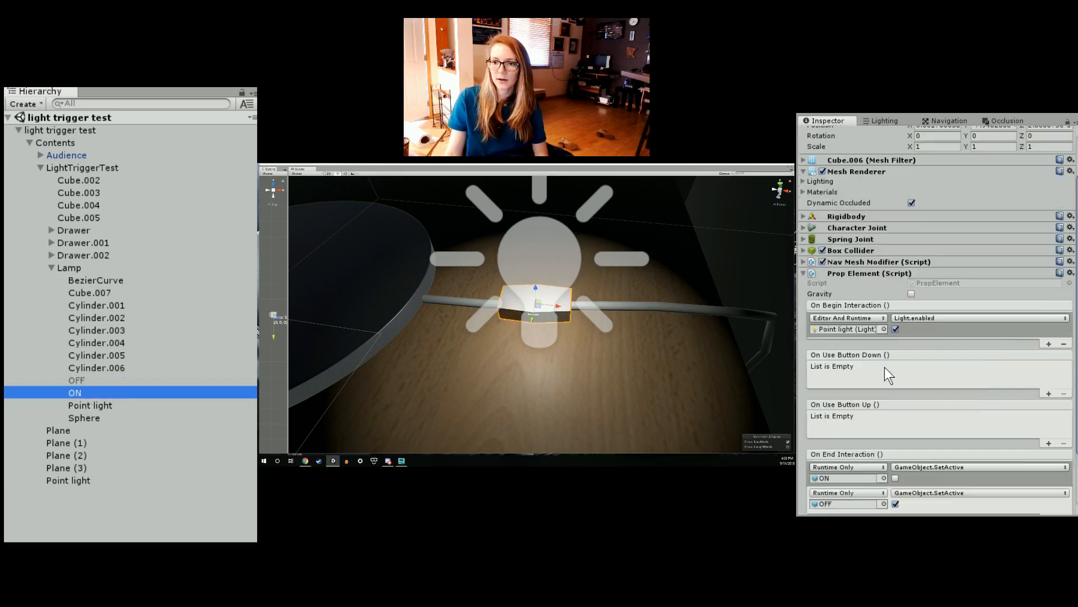
scroll(892, 368, "down", 6)
scroll(892, 367, "up", 2)
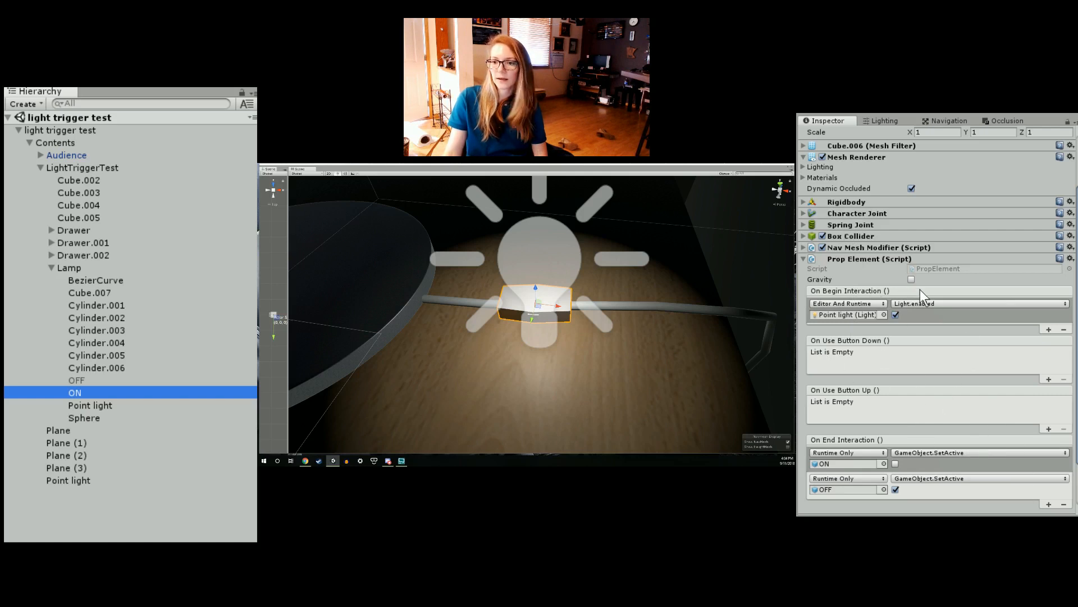
left_click(78, 381)
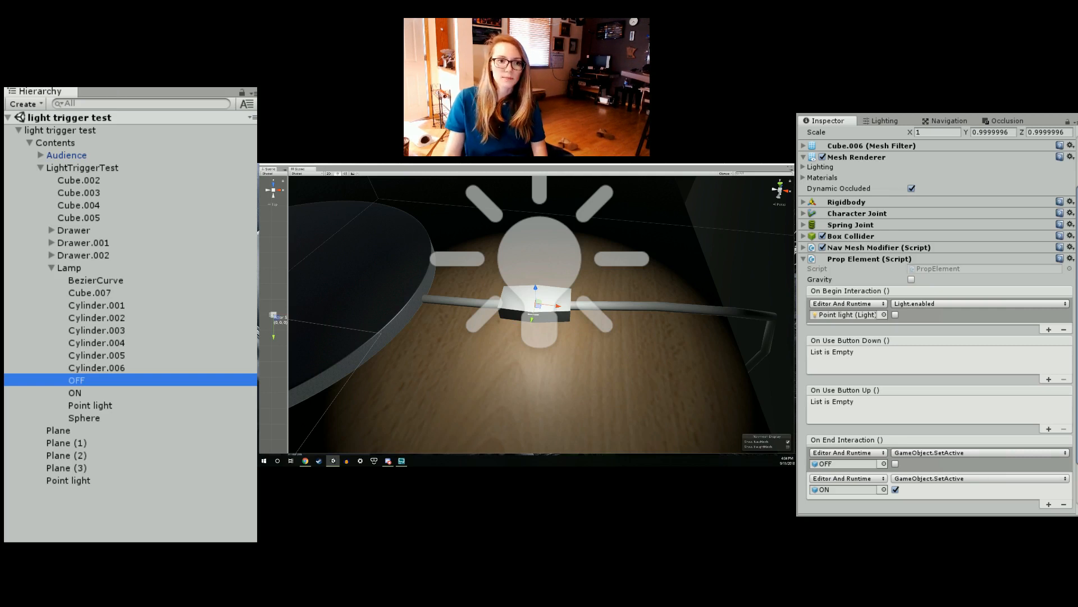
key("alt+Tab")
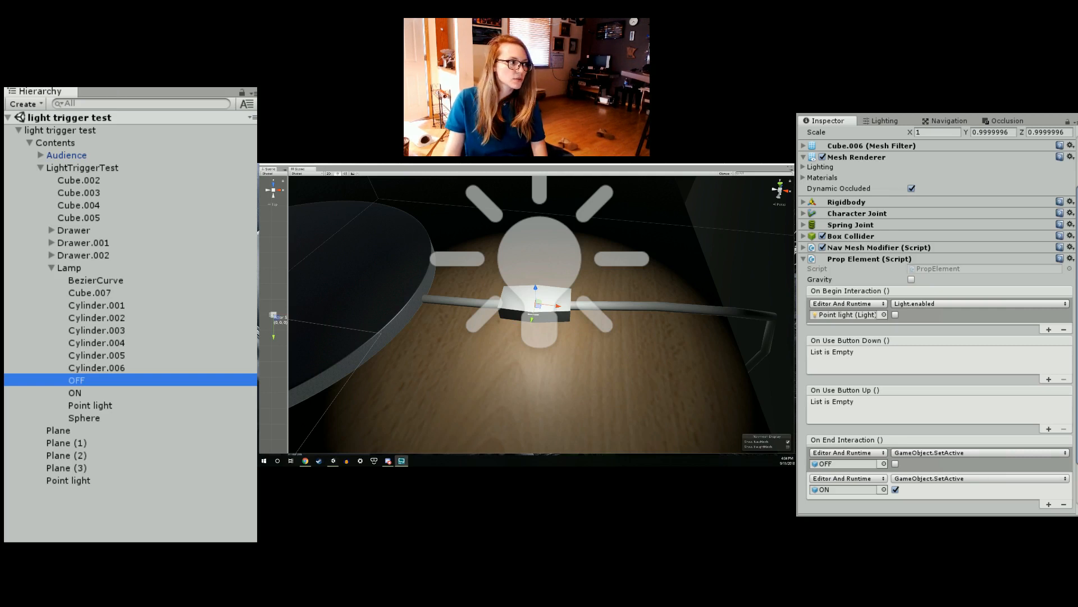